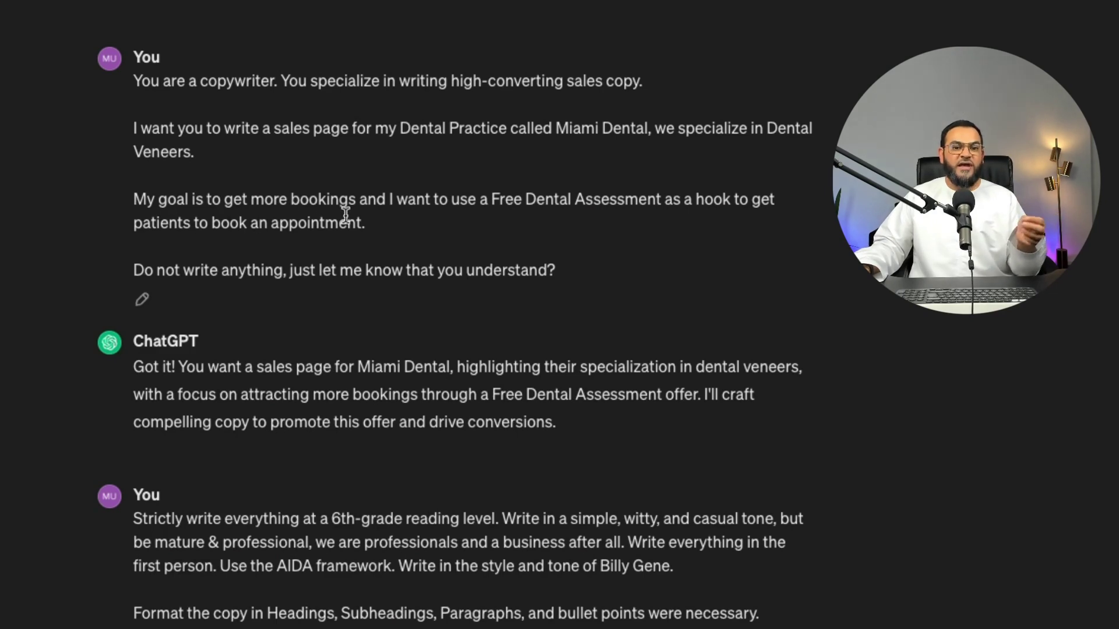
{"action": "triple_click", "coordinate": [524, 199]}
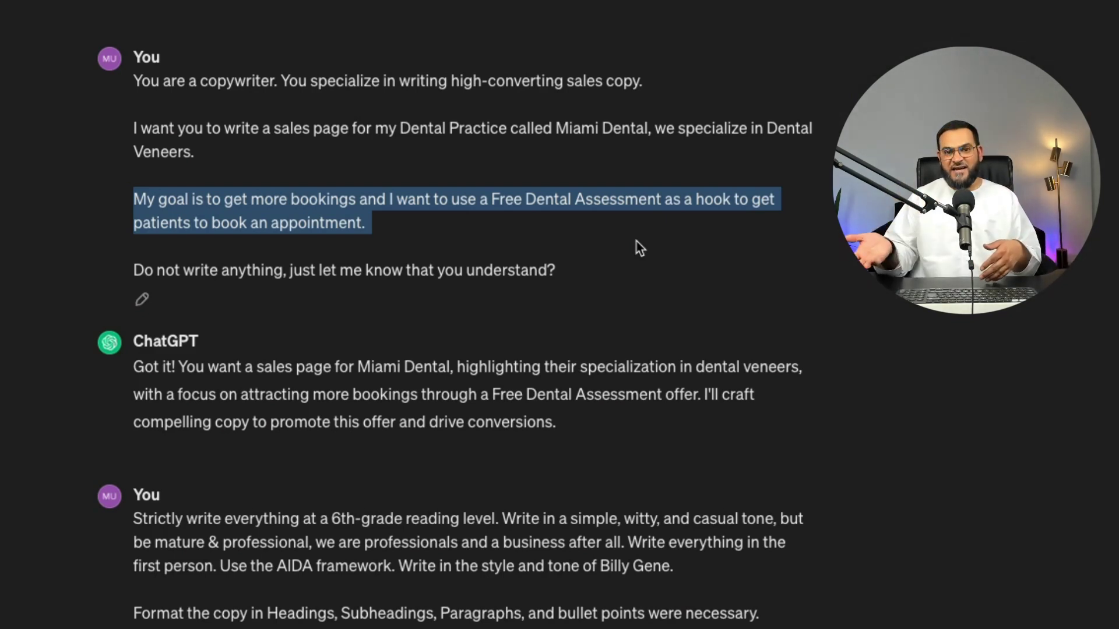
{"action": "left_click_drag", "start_coordinate": [636, 241], "coordinate": [701, 255]}
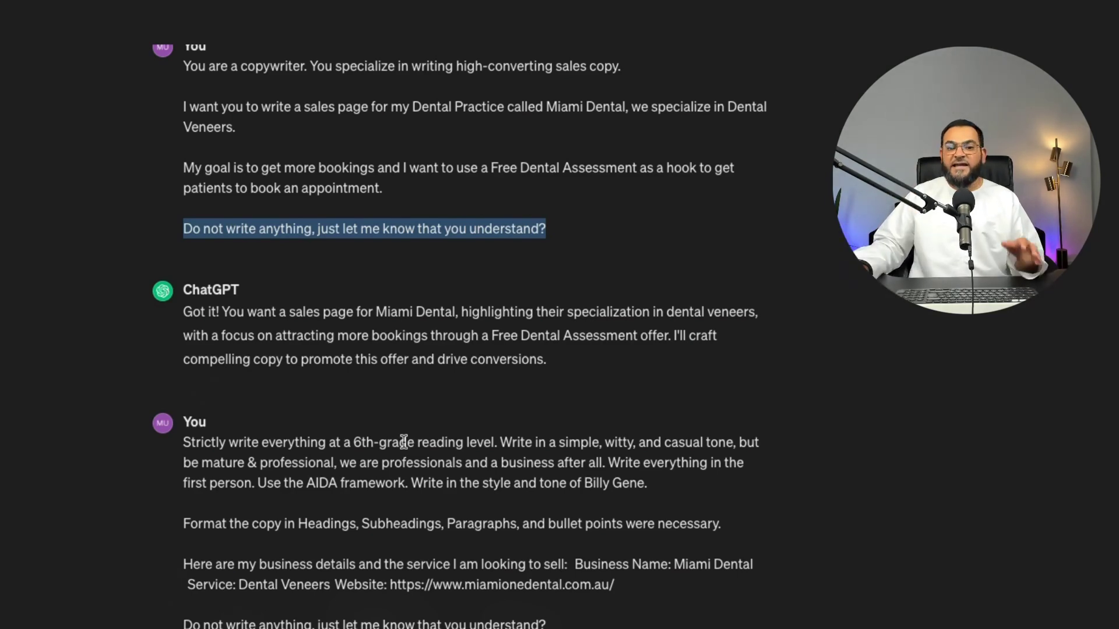
{"action": "scroll", "coordinate": [365, 456], "scroll_direction": "down", "scroll_amount": 2}
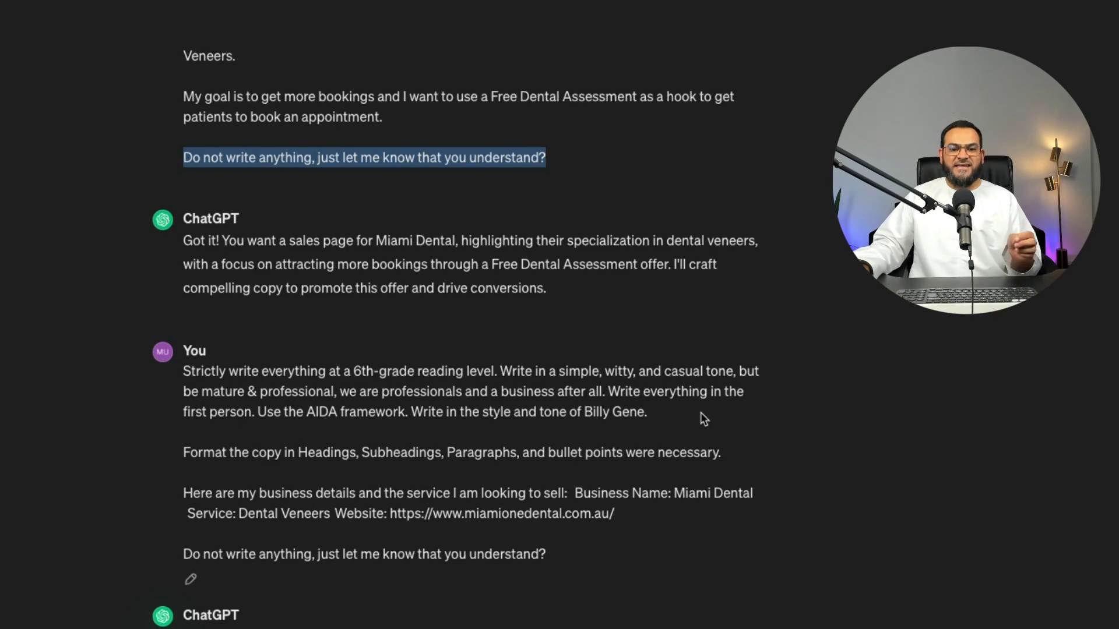
{"action": "triple_click", "coordinate": [579, 402]}
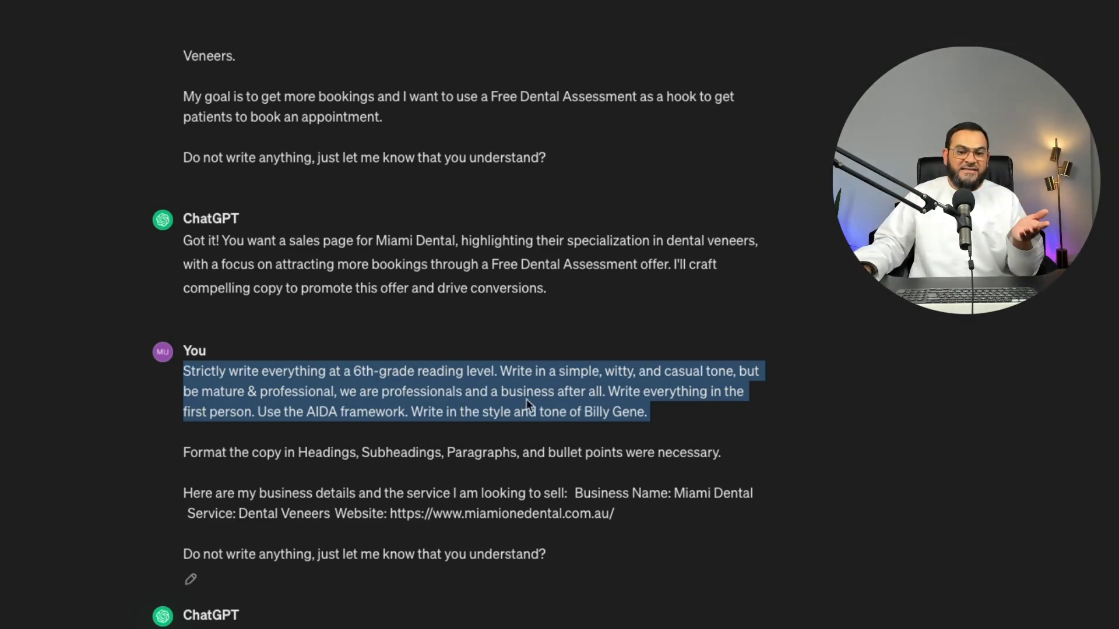
{"action": "left_click_drag", "start_coordinate": [521, 410], "coordinate": [531, 419]}
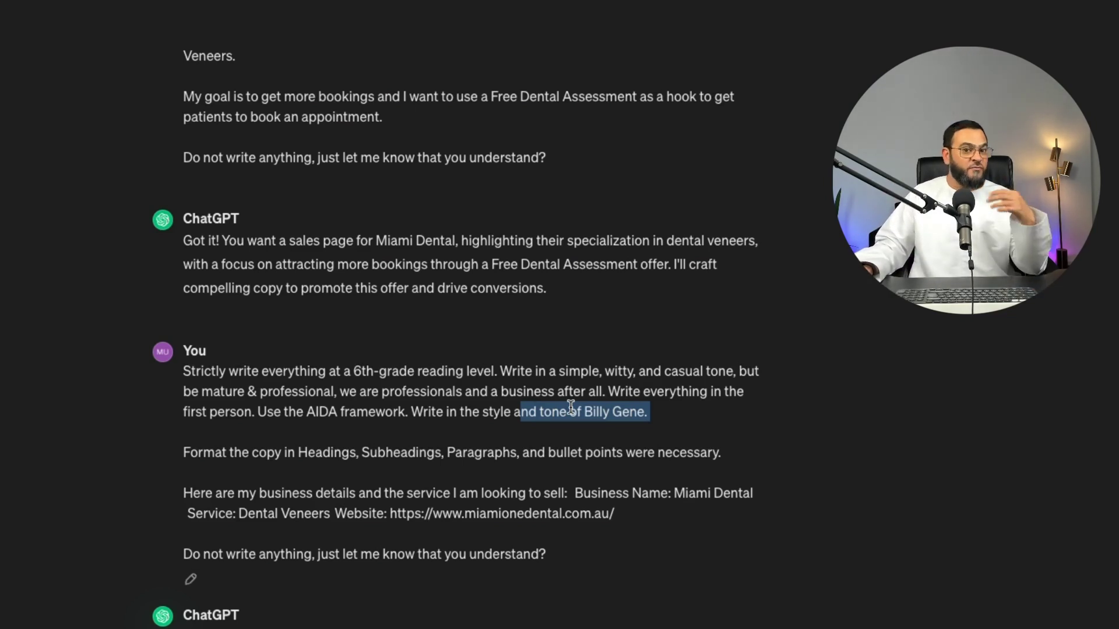
{"action": "left_click_drag", "start_coordinate": [405, 414], "coordinate": [182, 385]}
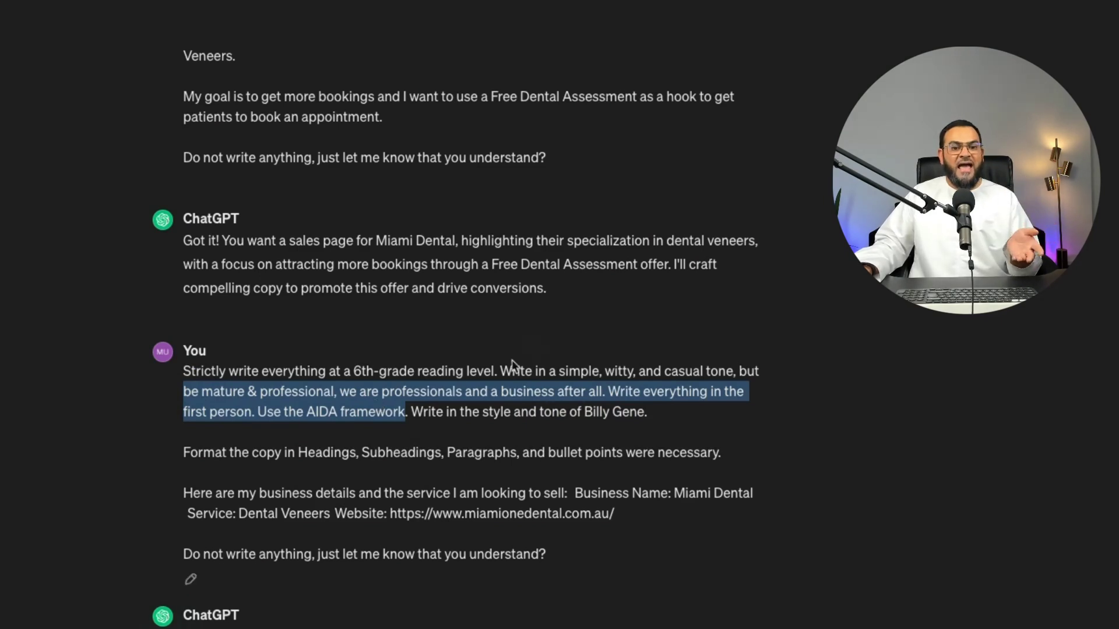
{"action": "left_click", "coordinate": [350, 408]}
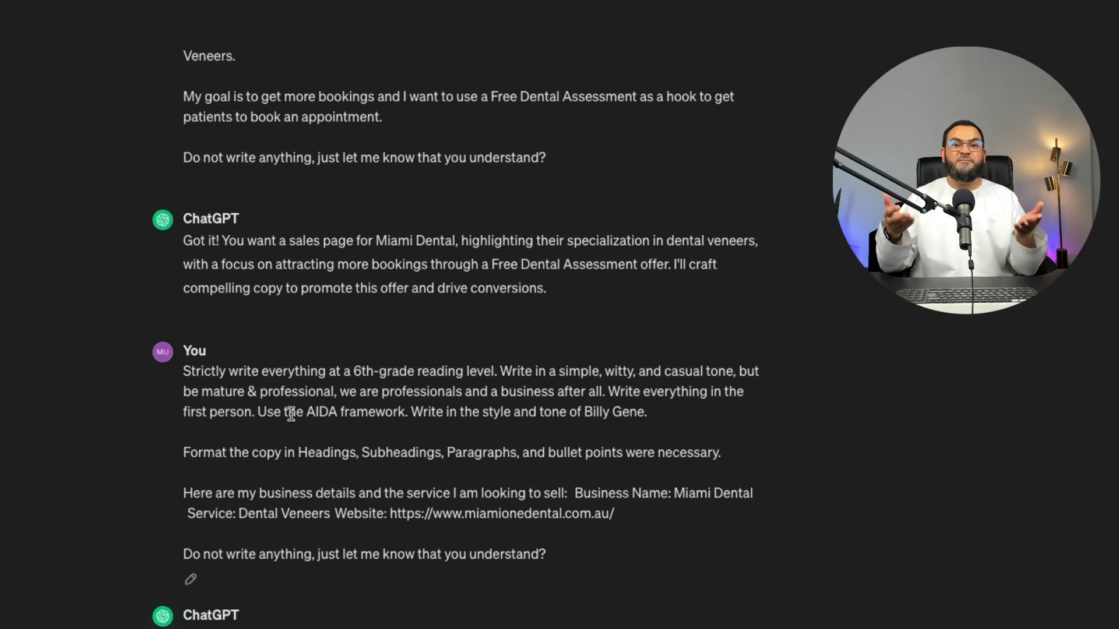
{"action": "triple_click", "coordinate": [288, 452]}
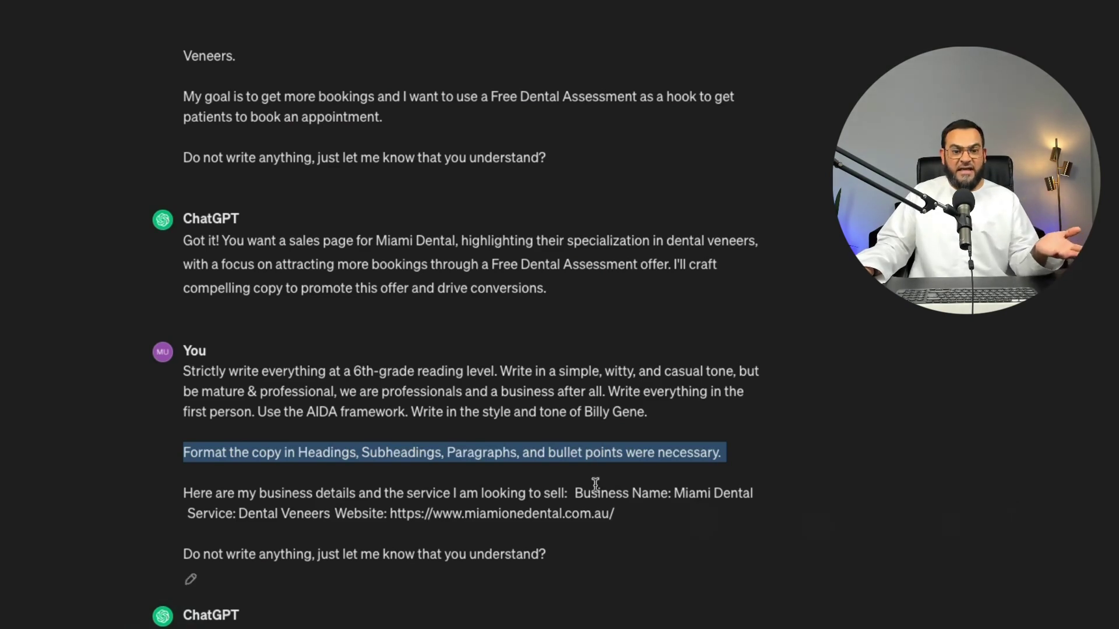
{"action": "triple_click", "coordinate": [232, 497]}
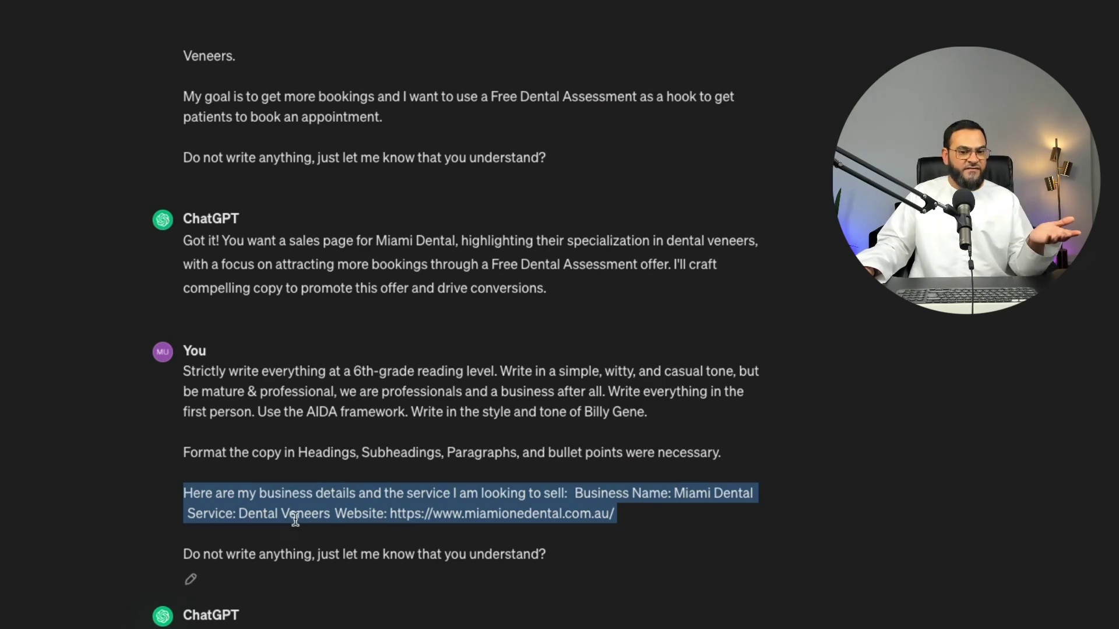
{"action": "left_click", "coordinate": [414, 496]}
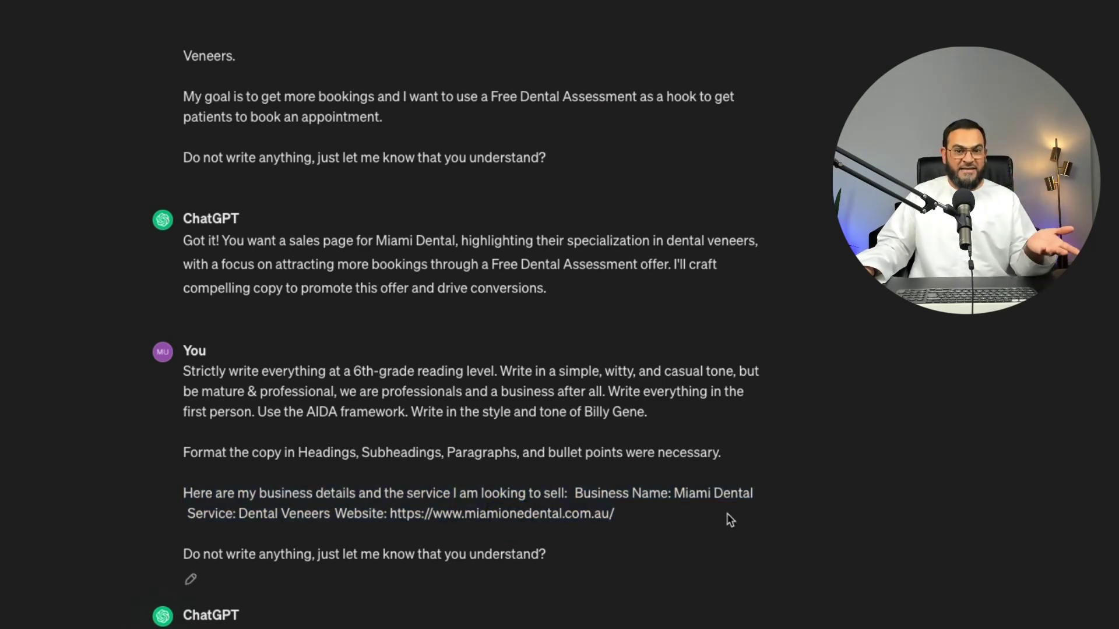
{"action": "scroll", "coordinate": [731, 520], "scroll_direction": "down", "scroll_amount": 2}
Insert the Miami One Dental About Us text into the prompt; confirm ChatGPT acknowledges the 6th-grade, Billy Gene-style AIDA requirements
{"action": "left_click_drag", "start_coordinate": [183, 428], "coordinate": [450, 591]}
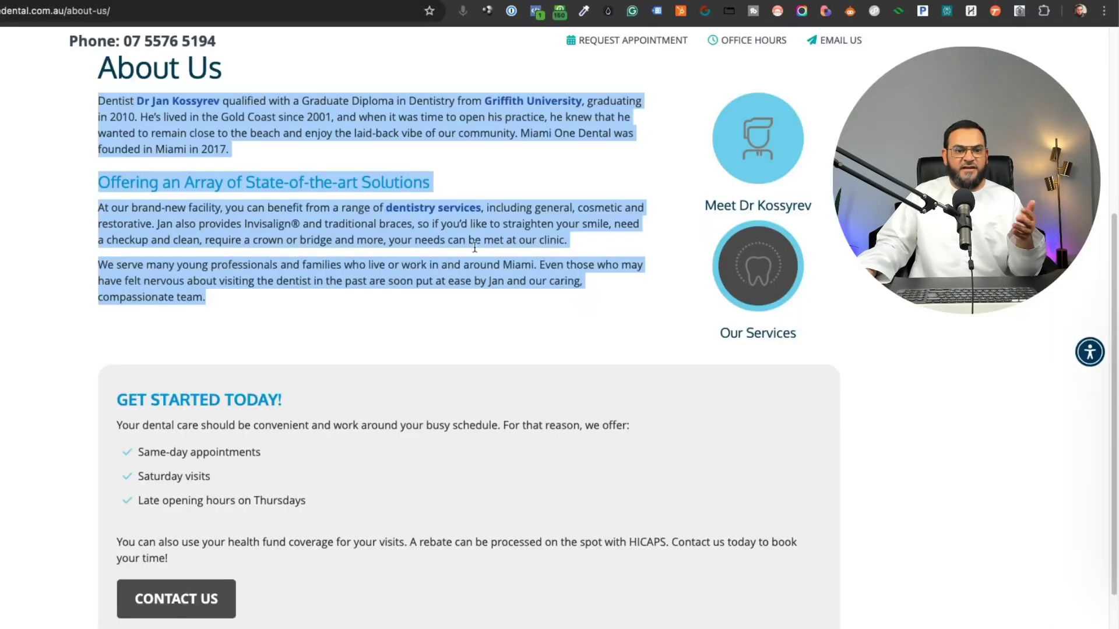
{"action": "scroll", "coordinate": [658, 131], "scroll_direction": "up", "scroll_amount": 5}
{"action": "scroll", "coordinate": [659, 131], "scroll_direction": "down", "scroll_amount": 1}
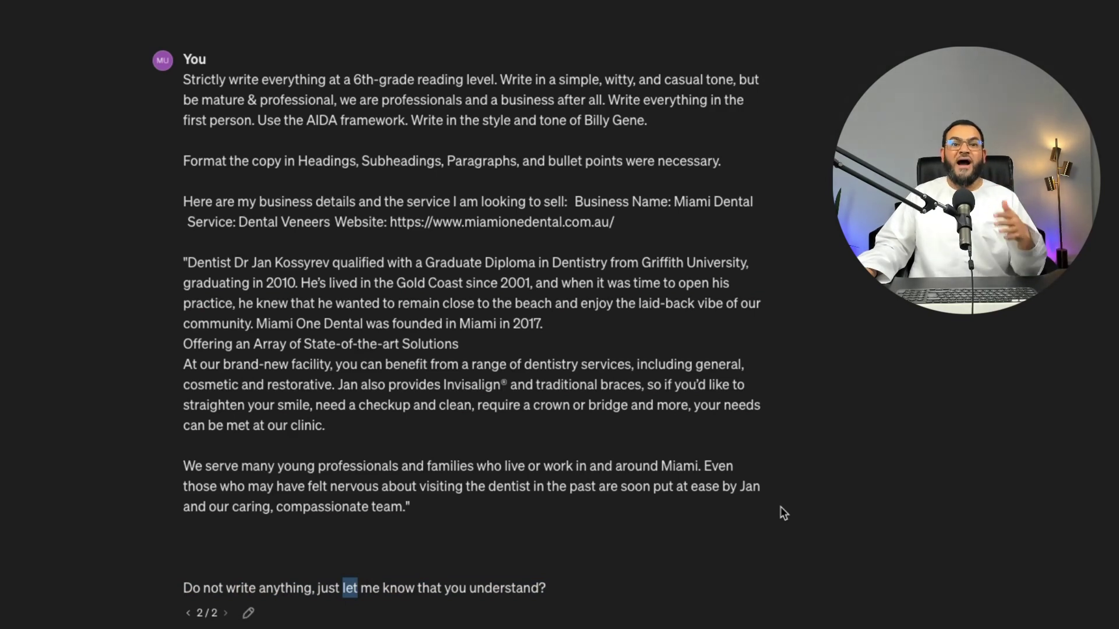
{"action": "left_click", "coordinate": [704, 516]}
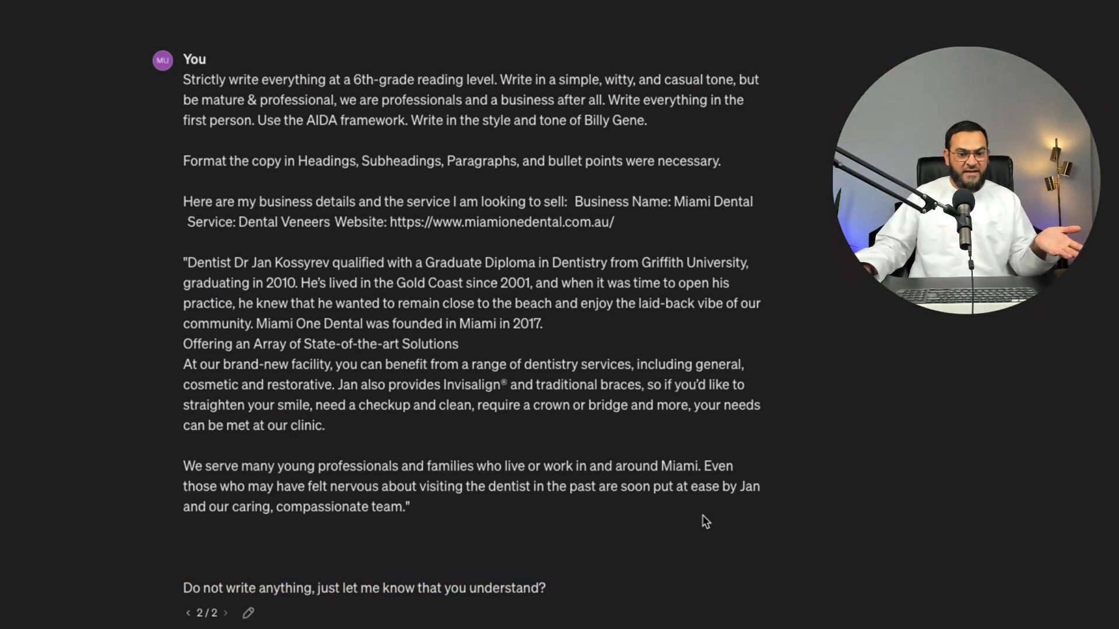
{"action": "scroll", "coordinate": [398, 404], "scroll_direction": "down", "scroll_amount": 2}
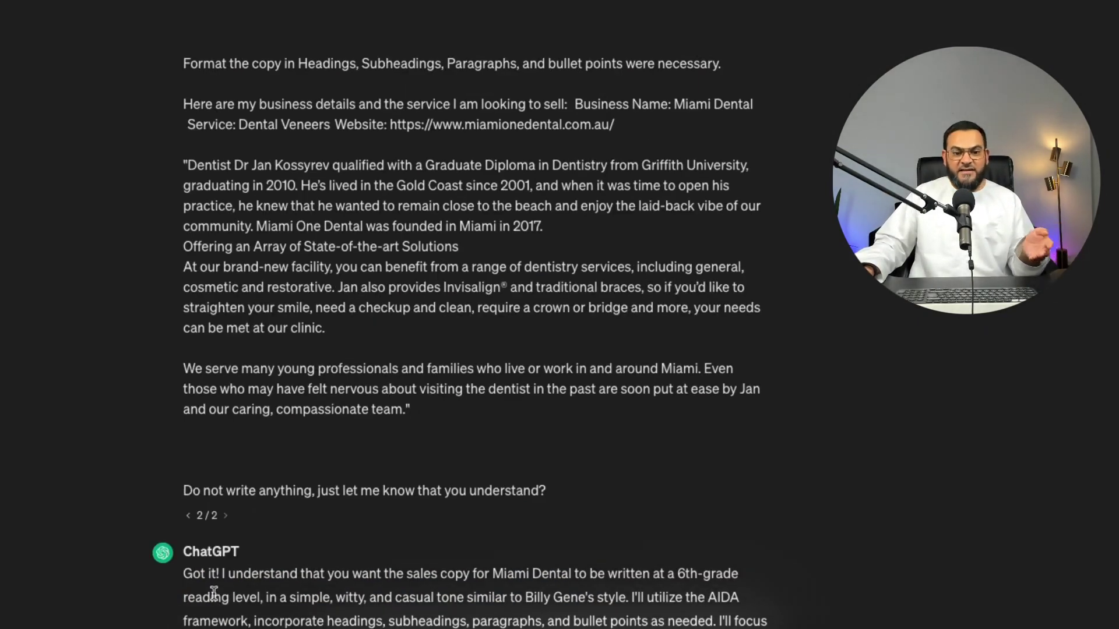
Go through the 'ask me as many questions' exchange to the 'Transform Your Smile with Dental Veneers at Miami Dental!' copy
{"action": "scroll", "coordinate": [301, 276], "scroll_direction": "down", "scroll_amount": 8}
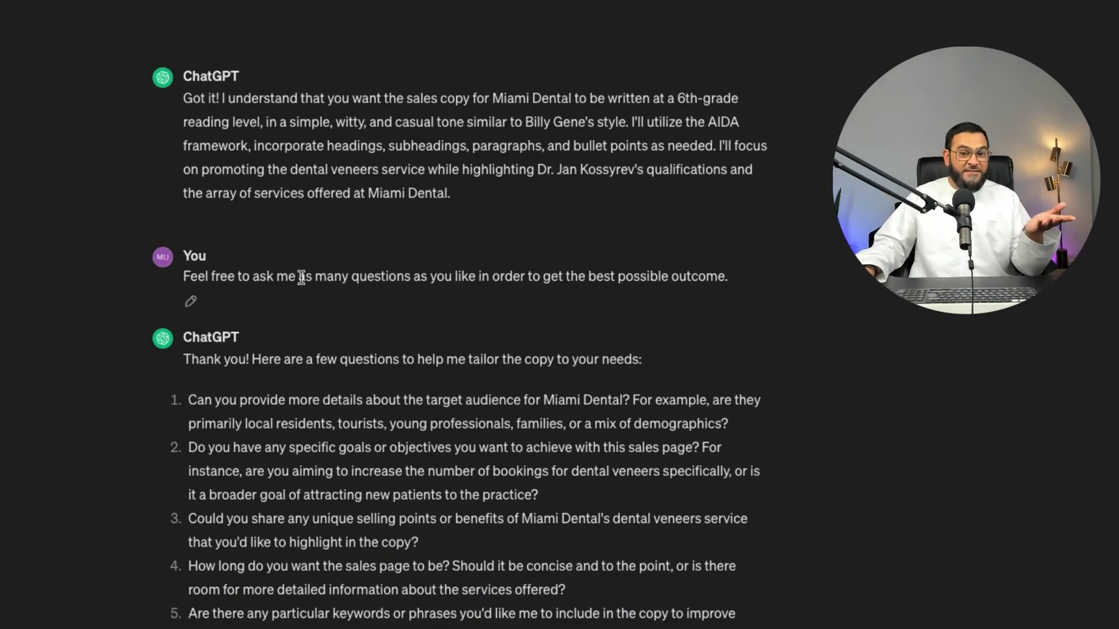
{"action": "triple_click", "coordinate": [301, 276]}
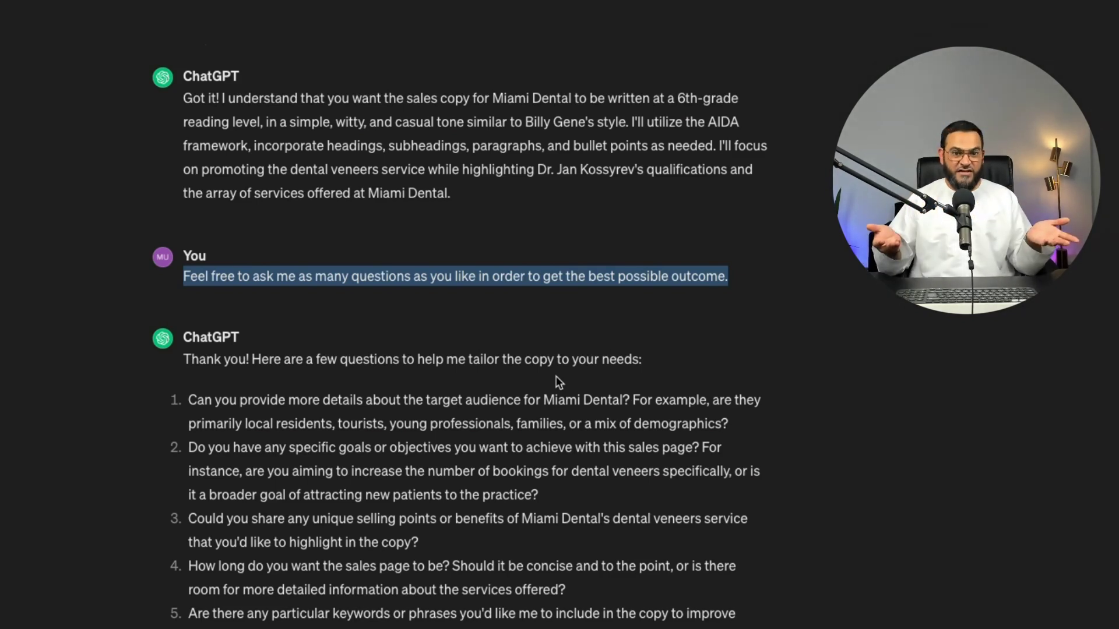
{"action": "double_click", "coordinate": [356, 358]}
{"action": "triple_click", "coordinate": [356, 358]}
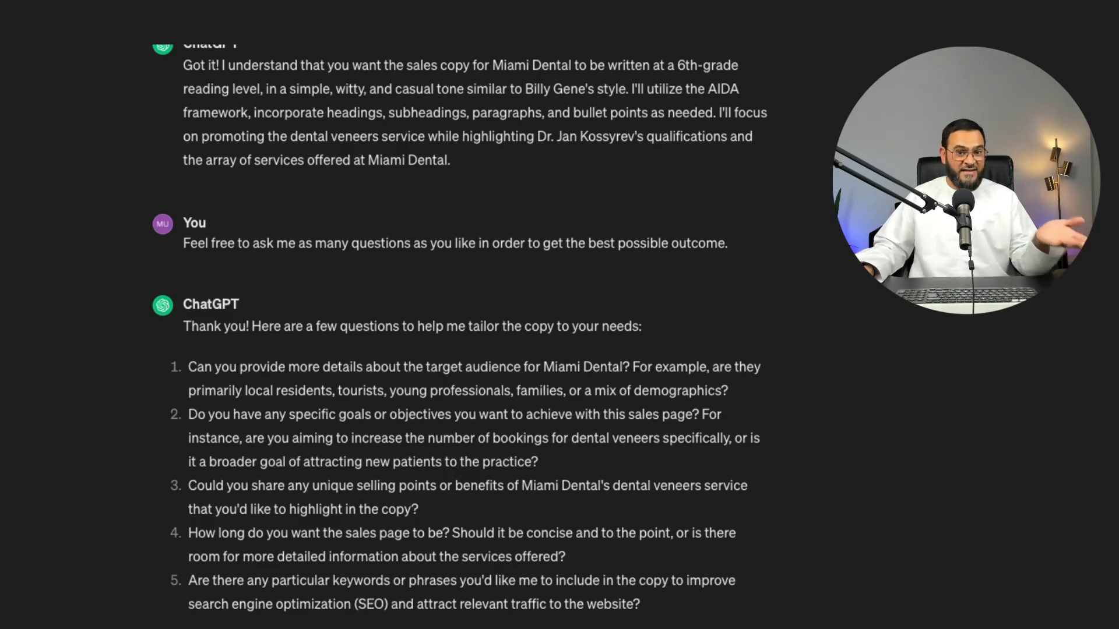
{"action": "scroll", "coordinate": [325, 318], "scroll_direction": "down", "scroll_amount": 10}
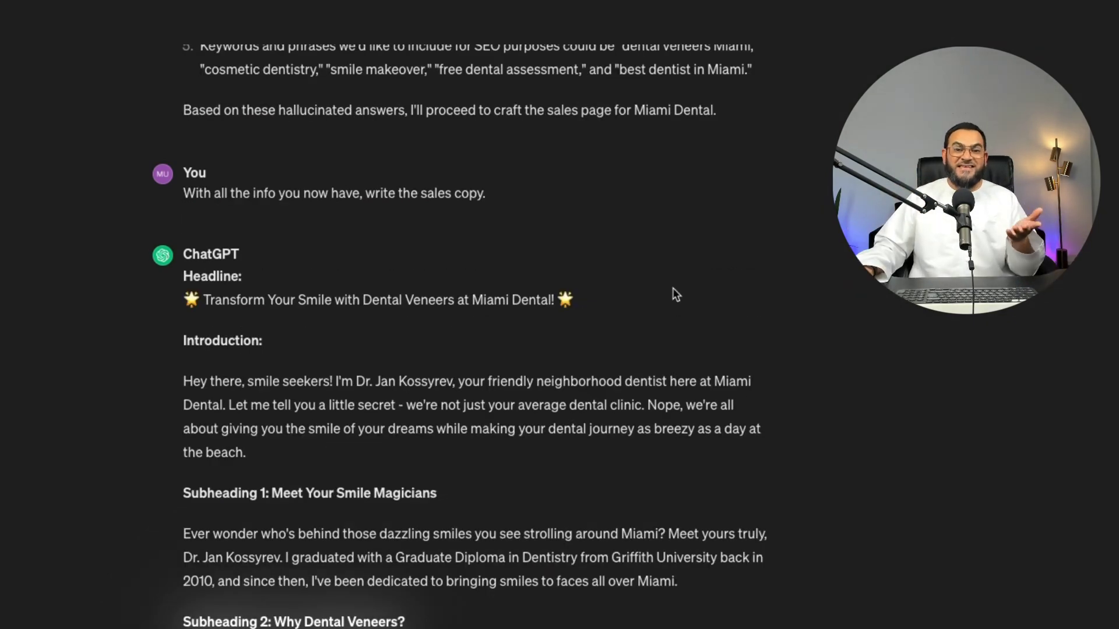
{"action": "scroll", "coordinate": [676, 310], "scroll_direction": "down", "scroll_amount": 5}
{"action": "scroll", "coordinate": [682, 326], "scroll_direction": "down", "scroll_amount": 10}
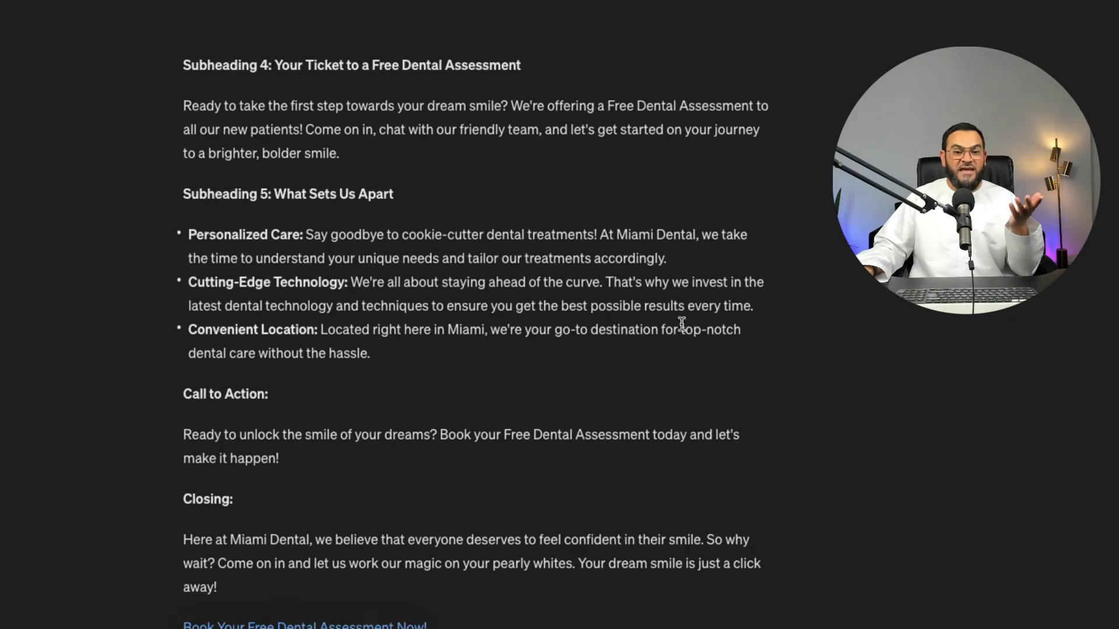
{"action": "scroll", "coordinate": [681, 323], "scroll_direction": "up", "scroll_amount": 11}
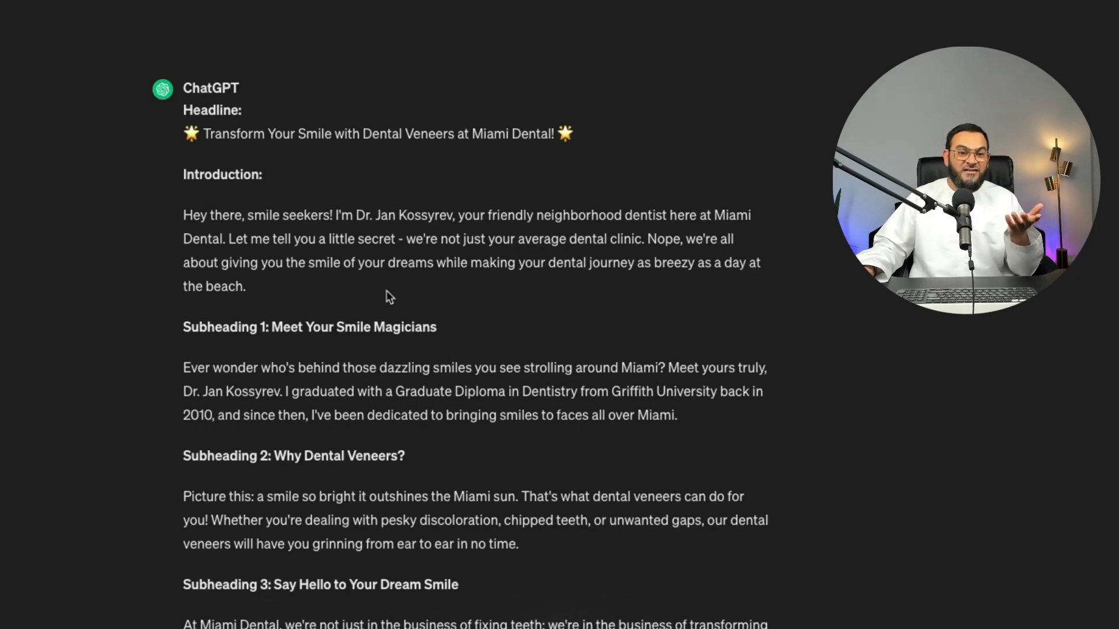
{"action": "triple_click", "coordinate": [263, 135]}
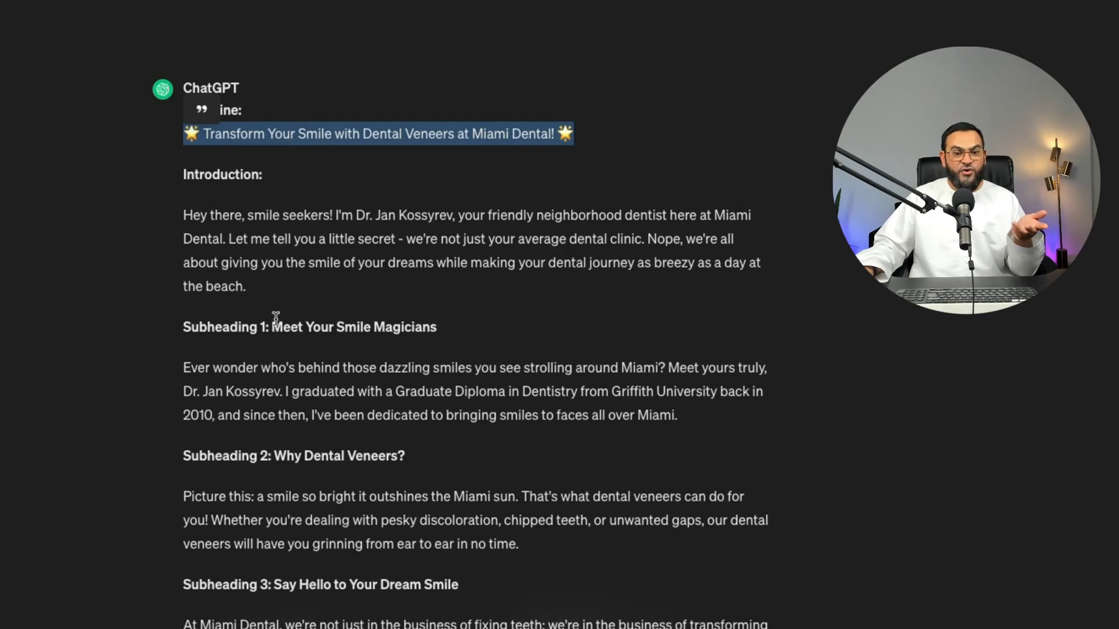
{"action": "triple_click", "coordinate": [260, 326]}
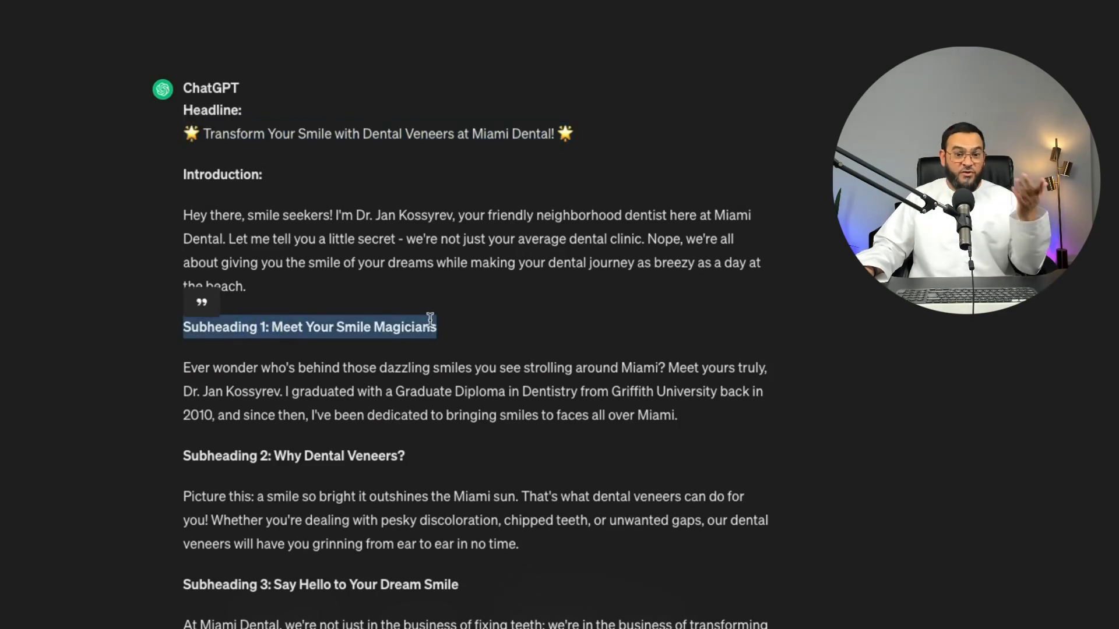
{"action": "scroll", "coordinate": [341, 404], "scroll_direction": "down", "scroll_amount": 2}
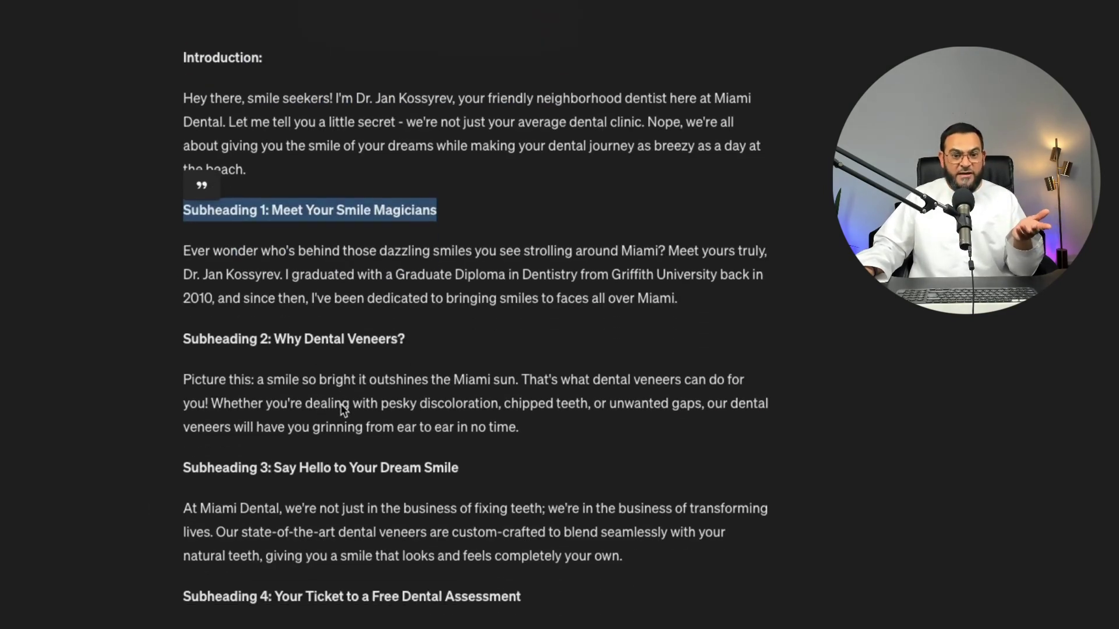
{"action": "scroll", "coordinate": [395, 501], "scroll_direction": "down", "scroll_amount": 1}
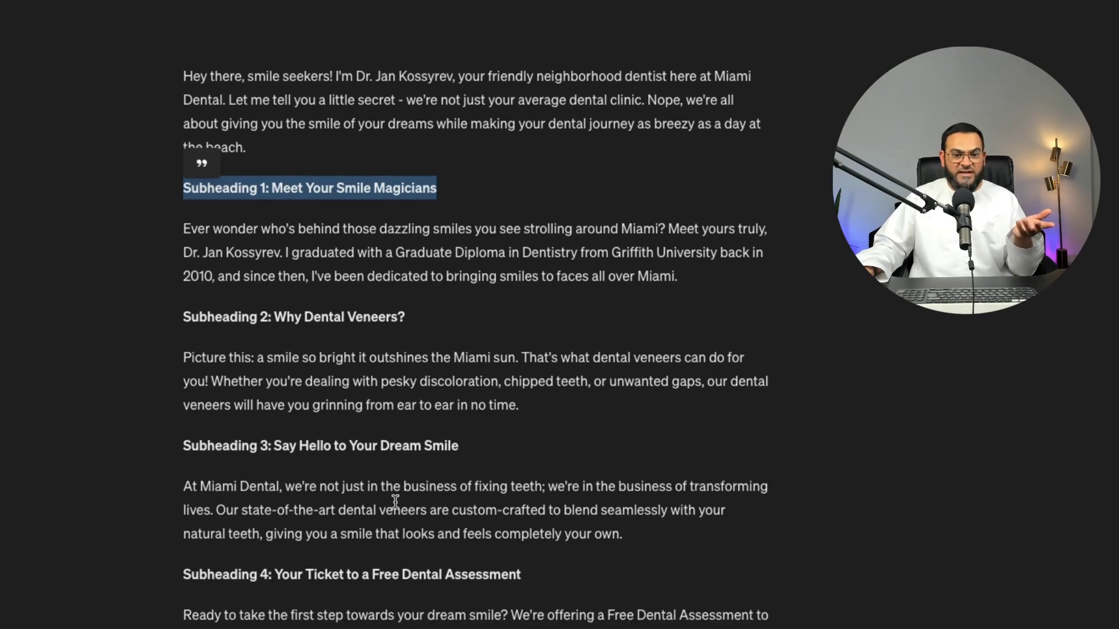
{"action": "scroll", "coordinate": [395, 501], "scroll_direction": "down", "scroll_amount": 3}
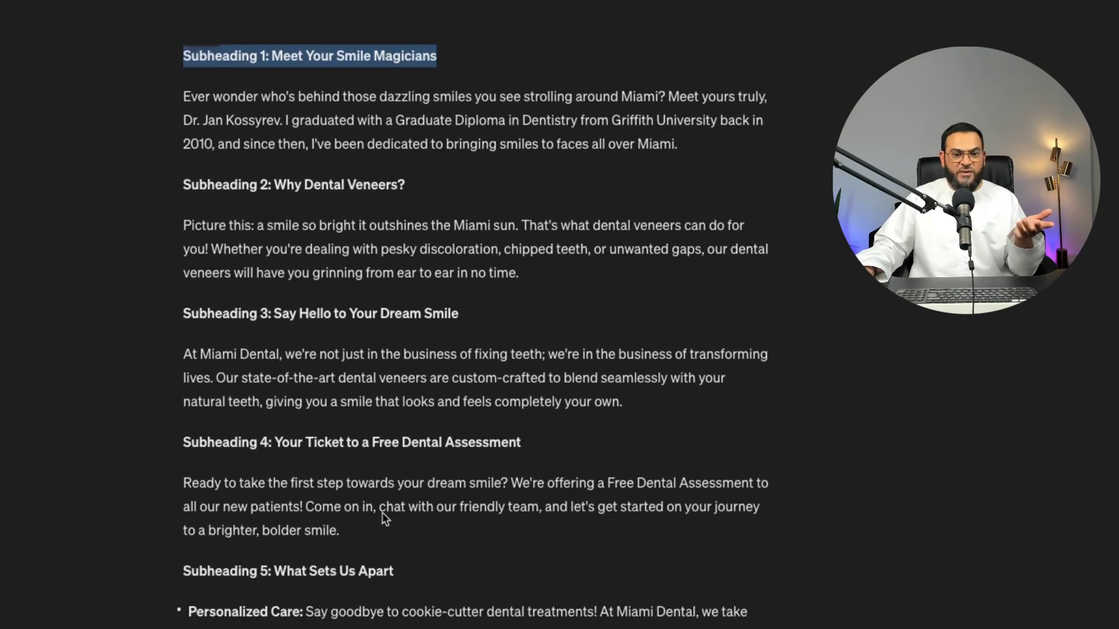
{"action": "scroll", "coordinate": [382, 513], "scroll_direction": "down", "scroll_amount": 4}
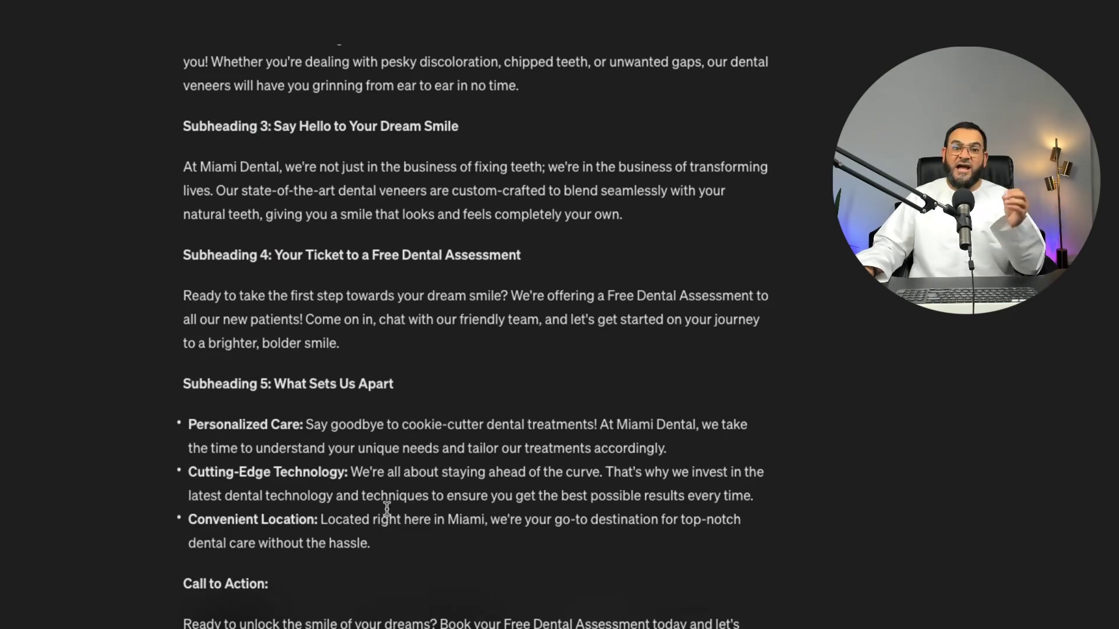
{"action": "scroll", "coordinate": [401, 517], "scroll_direction": "down", "scroll_amount": 1}
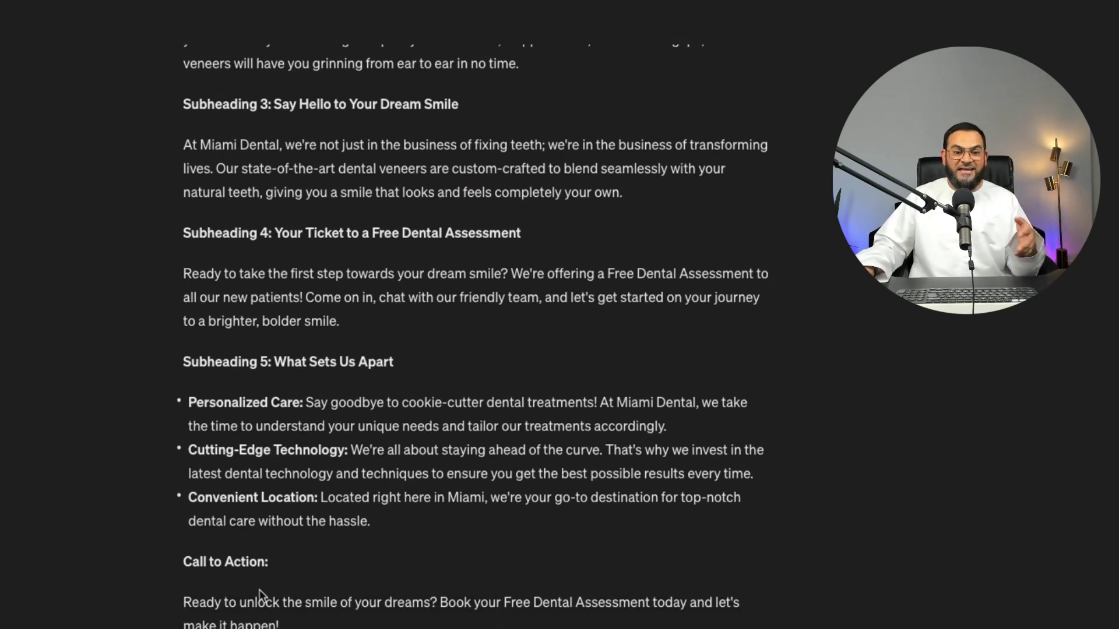
{"action": "scroll", "coordinate": [253, 583], "scroll_direction": "down", "scroll_amount": 3}
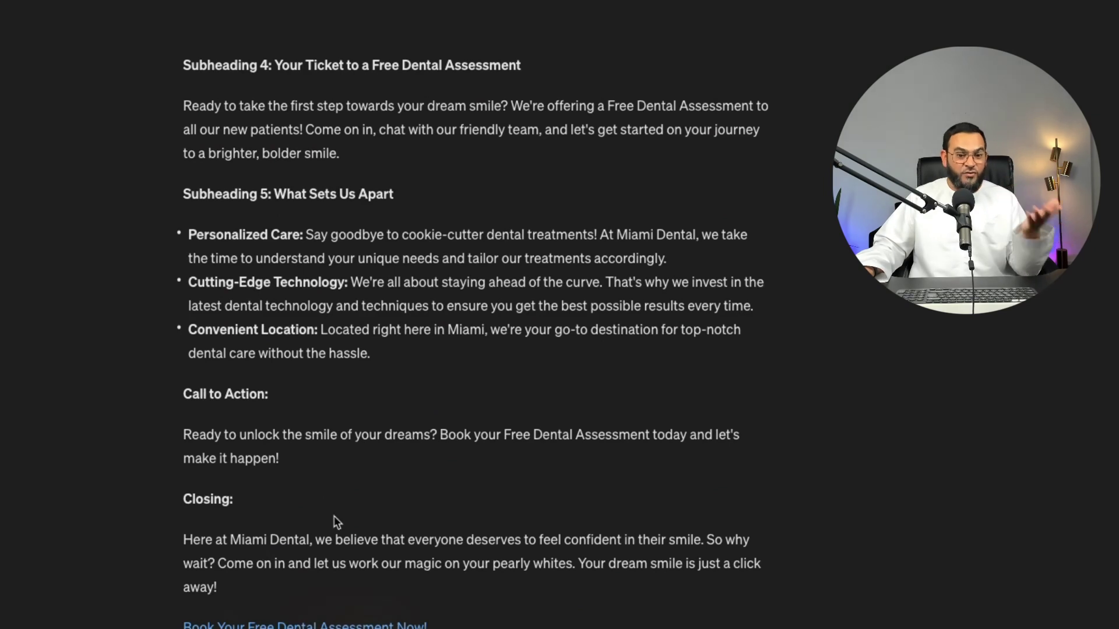